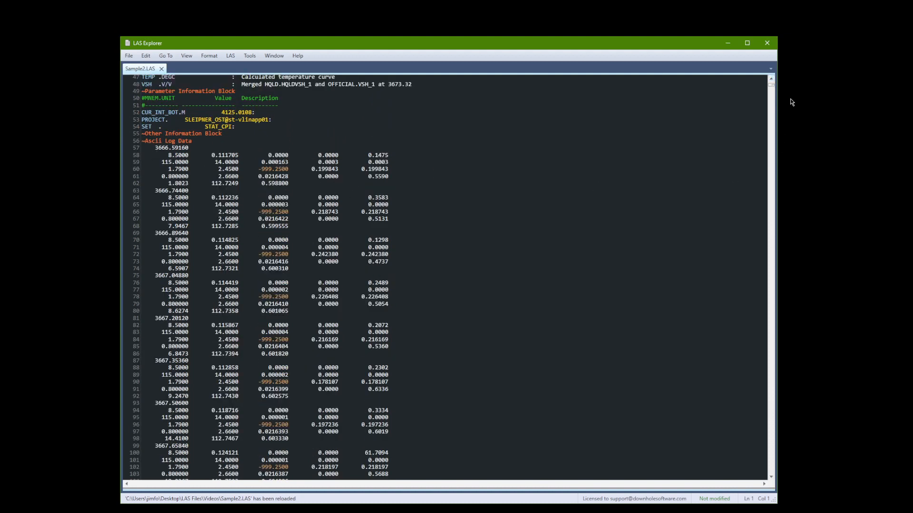
- Format the entire Sample2.LAS document, covering both the header and the log data
left_click_drag(772, 89, 771, 84)
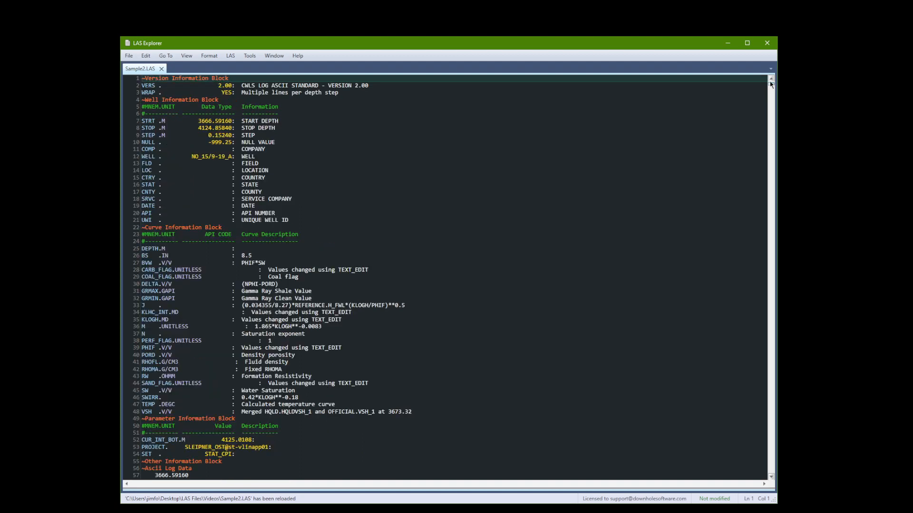
left_click(203, 56)
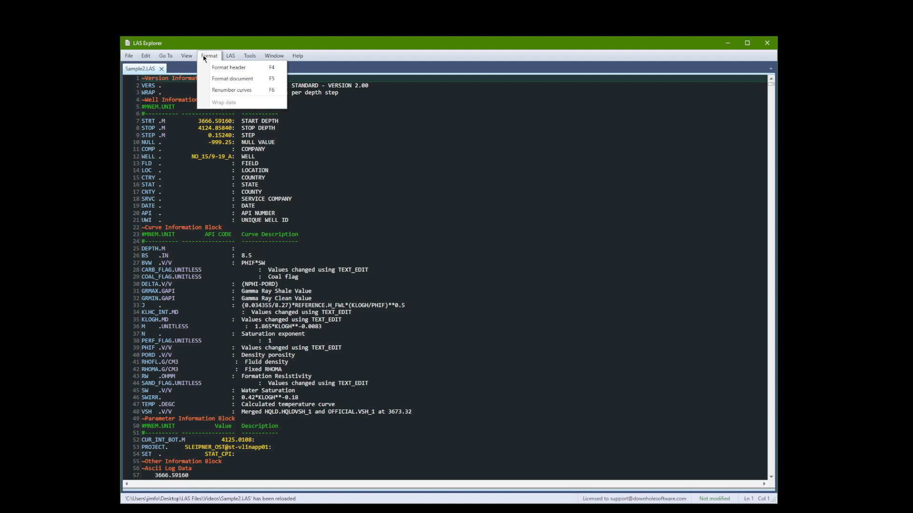
left_click(240, 81)
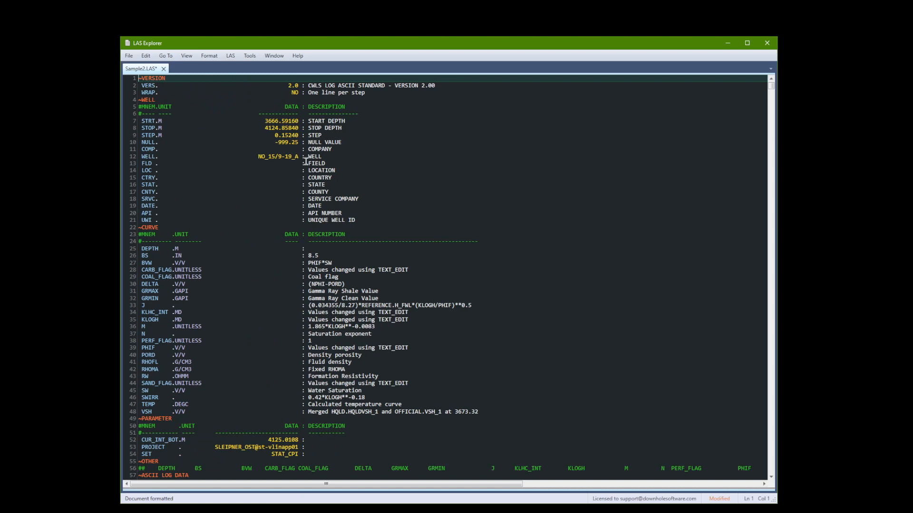
- Renumber the curves in the curve section of Sample2.LAS
left_click(306, 376)
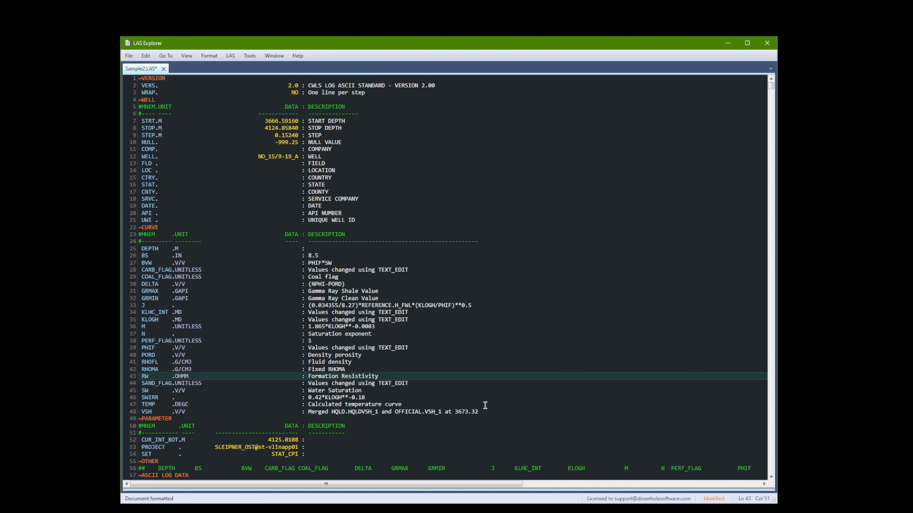
key("Down")
key("Down")
key("Down")
key("Down")
key("Down")
key("Down")
key("Down")
key("Down")
key("Down")
key("Down")
key("Down")
key("Down")
key("Down")
key("Down")
key("Down")
key("Down")
key("Down")
key("Down")
key("Down")
key("Down")
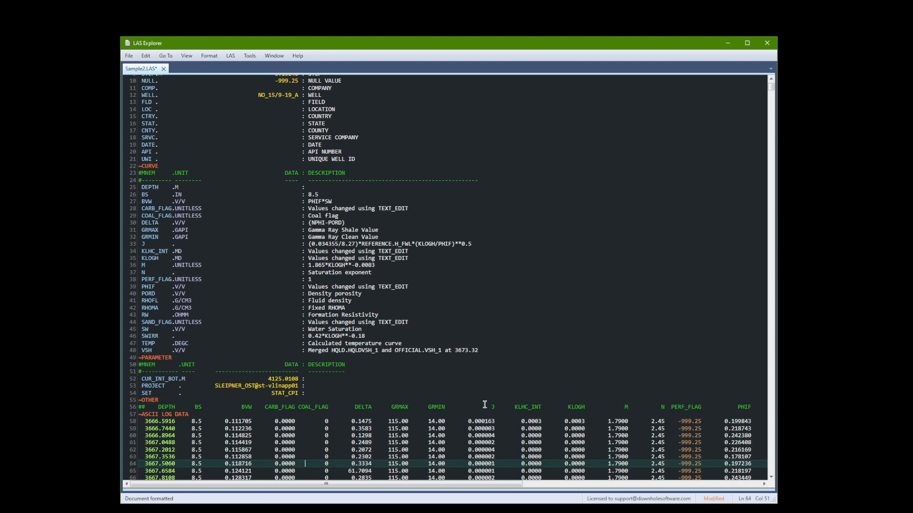
key("Down")
key("Down")
key("Down")
key("Down")
key("Down")
key("Down")
key("Down")
key("Down")
key("Down")
key("Down")
key("Down")
key("Down")
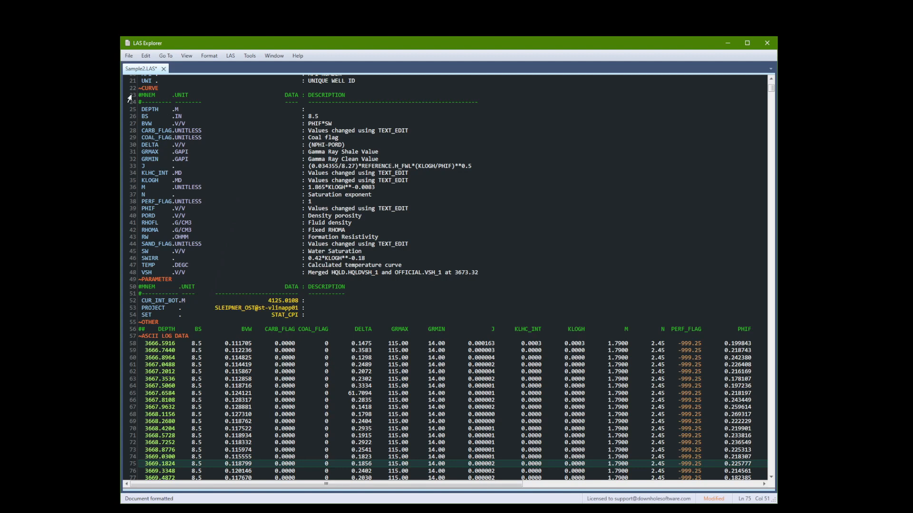
left_click(208, 57)
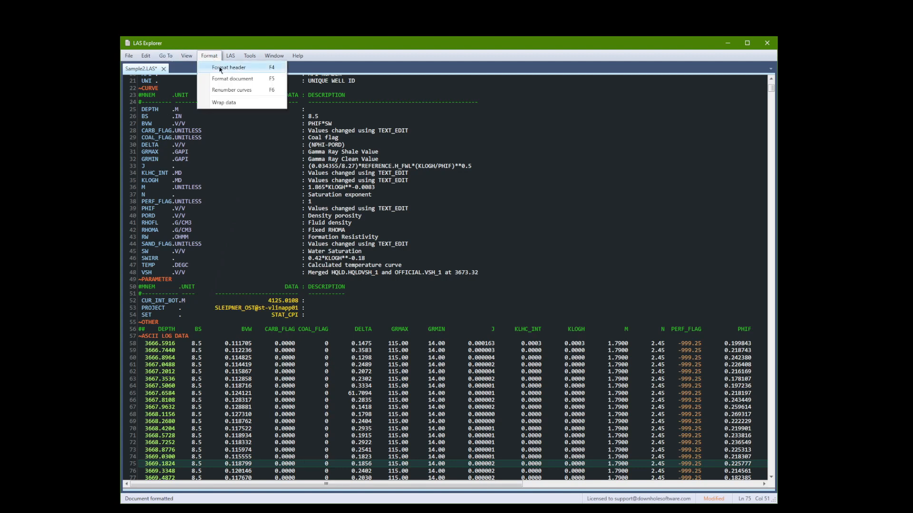
left_click(234, 91)
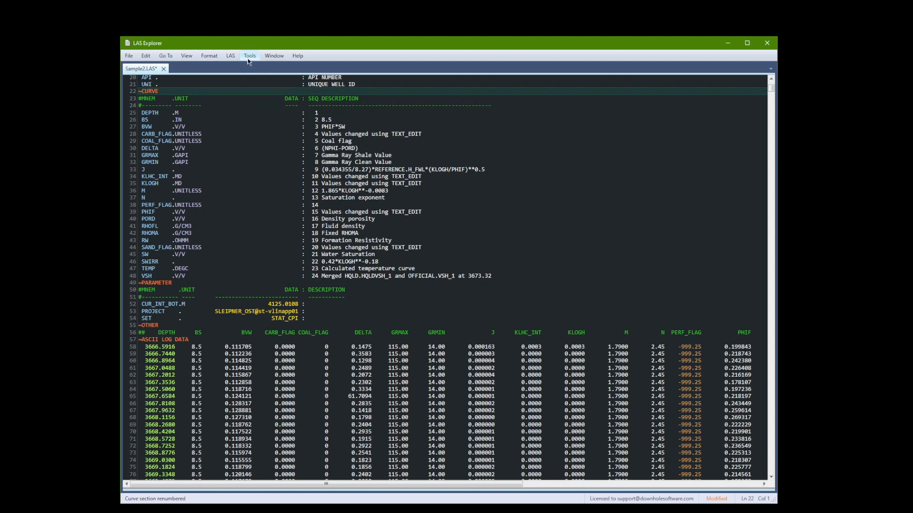
- Move the DELTA curve to directly below DEPTH in the curve order and renumber the curves
left_click(231, 56)
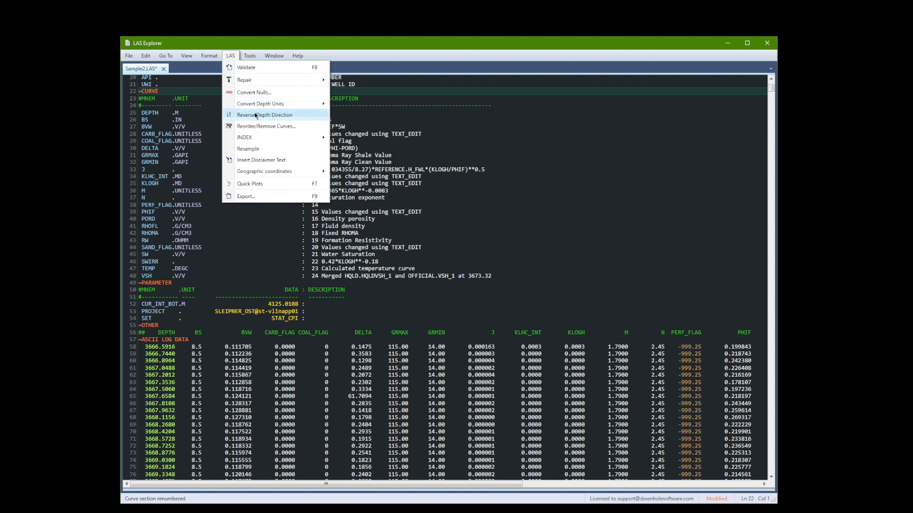
left_click(265, 126)
left_click(321, 204)
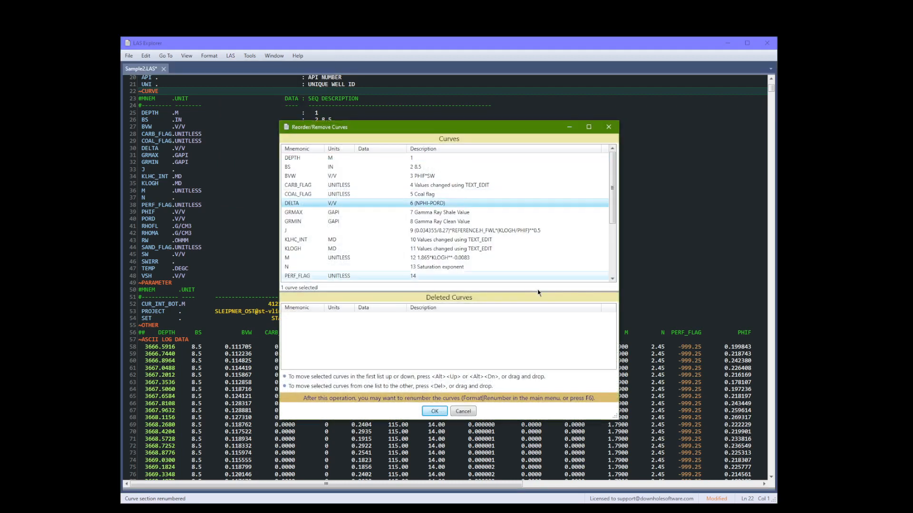
key("alt+Up")
key("alt+Up")
key("alt+Up")
key("alt+Up")
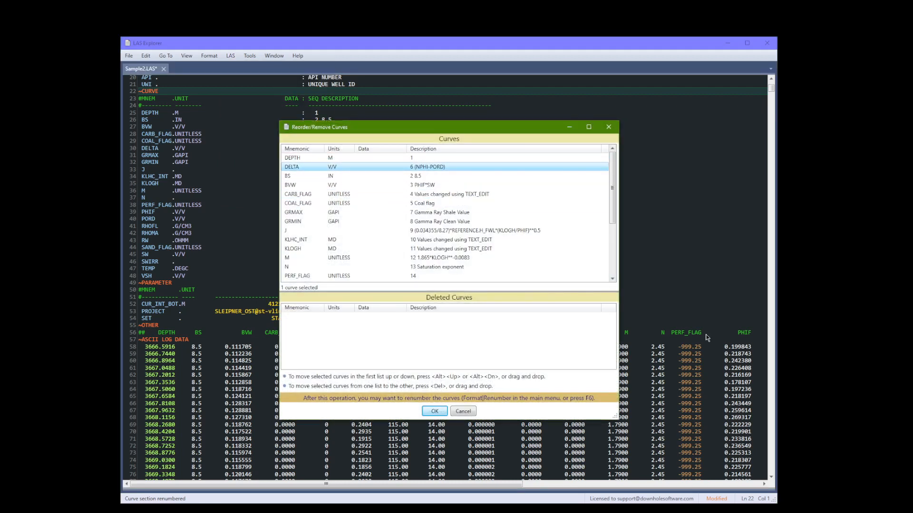
left_click(433, 412)
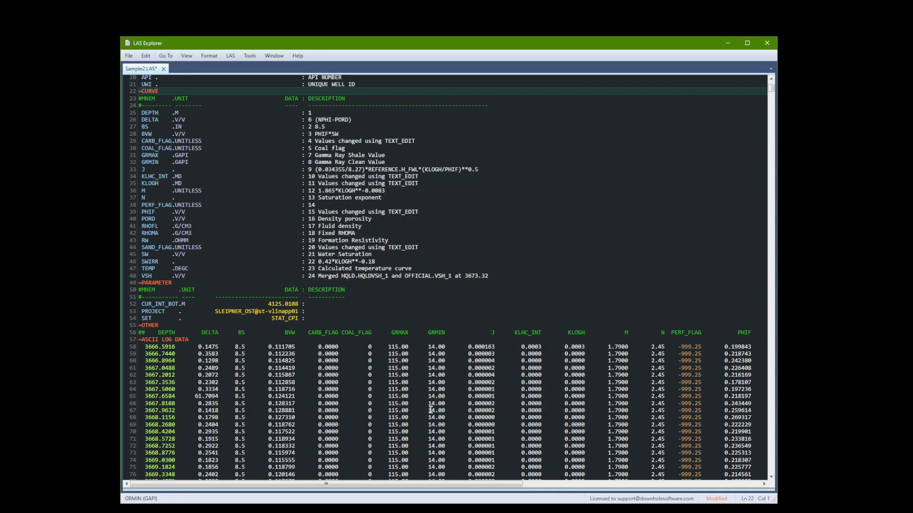
key("ctrl+r")
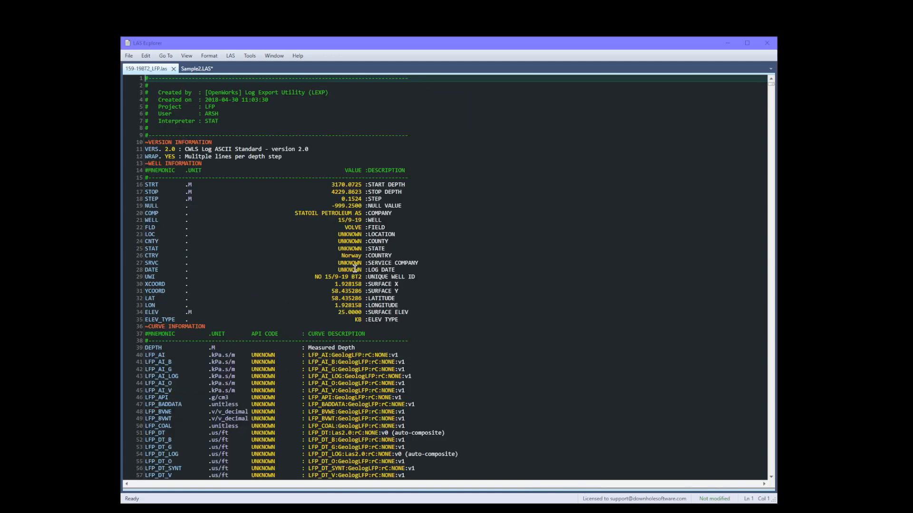
- Try formatting the header of 159-19BT2_LFP.las, check the LFP curve lines, and undo the formatting
left_click(357, 270)
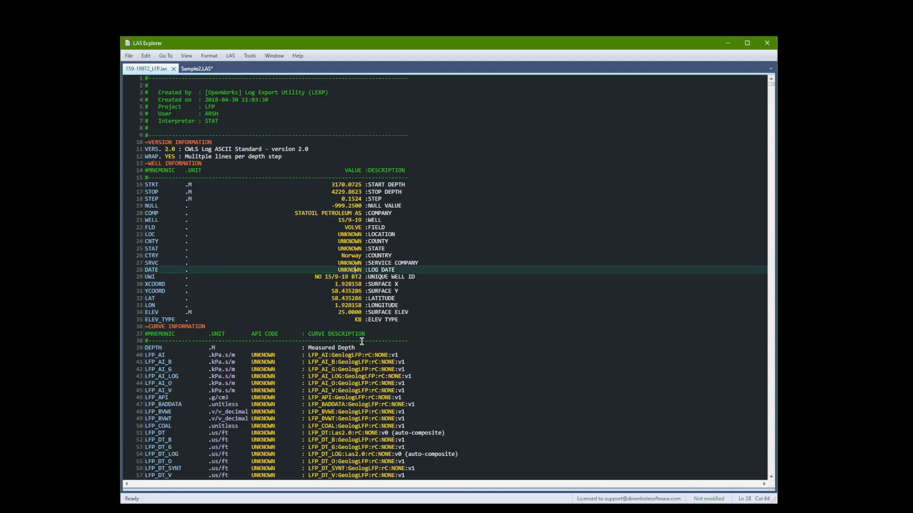
key("ctrl+shift+f")
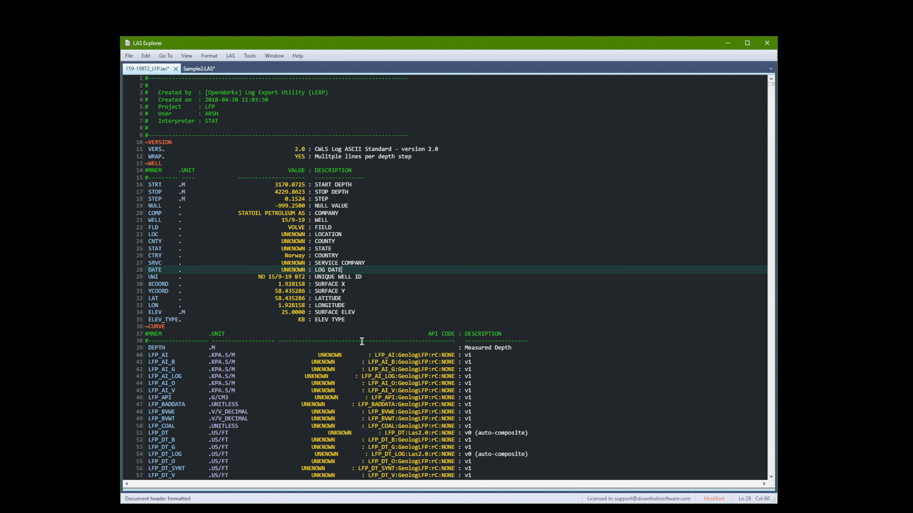
left_click(132, 356)
left_click_drag(132, 359, 122, 432)
left_click(425, 355)
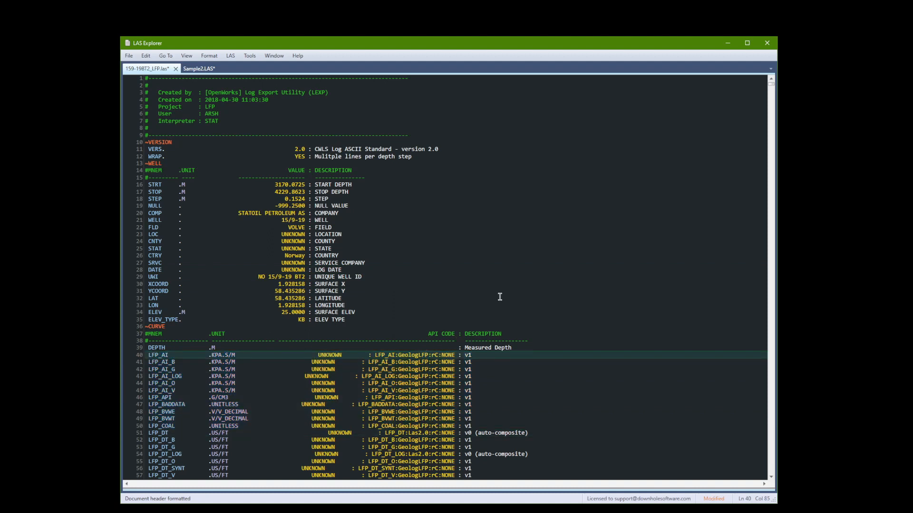
key("ctrl+z")
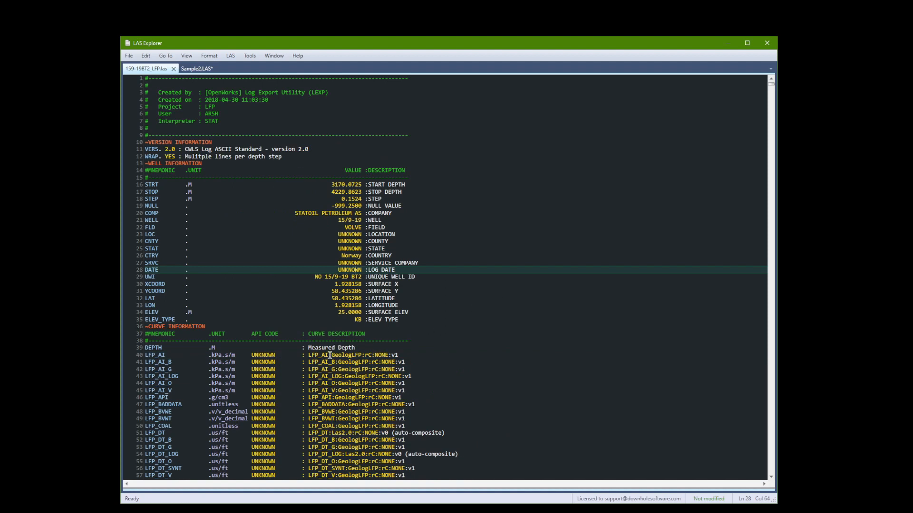
- Make the colon before the LFP_AI description the last colon on line 40, test the header formatting and undo that formatting
left_click(305, 355)
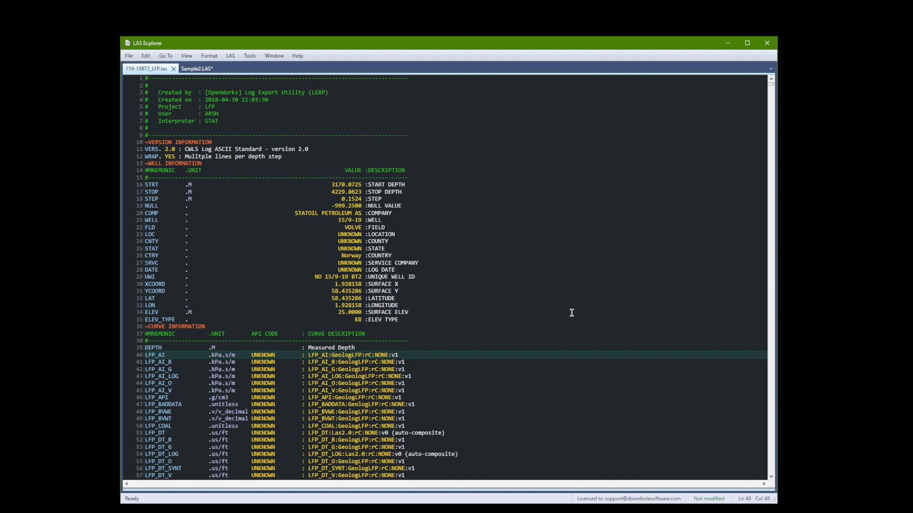
key("ctrl+semicolon")
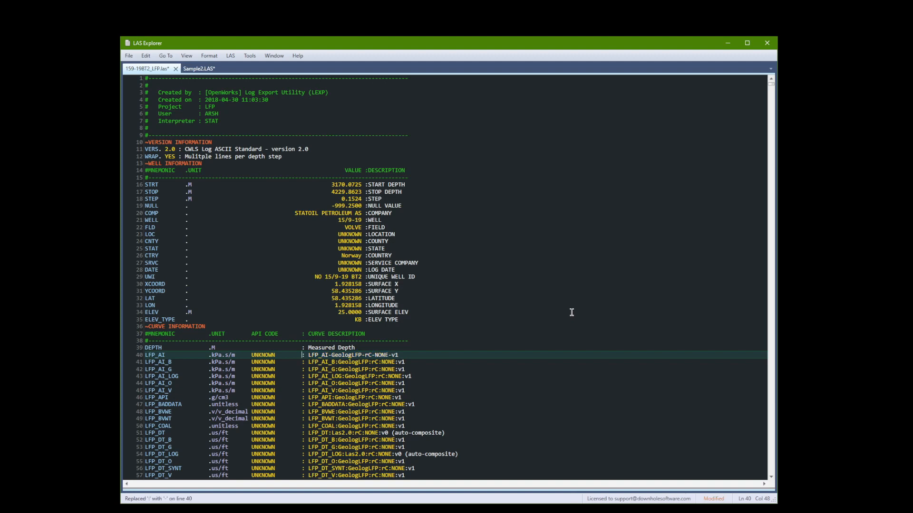
key("ctrl+shift+f")
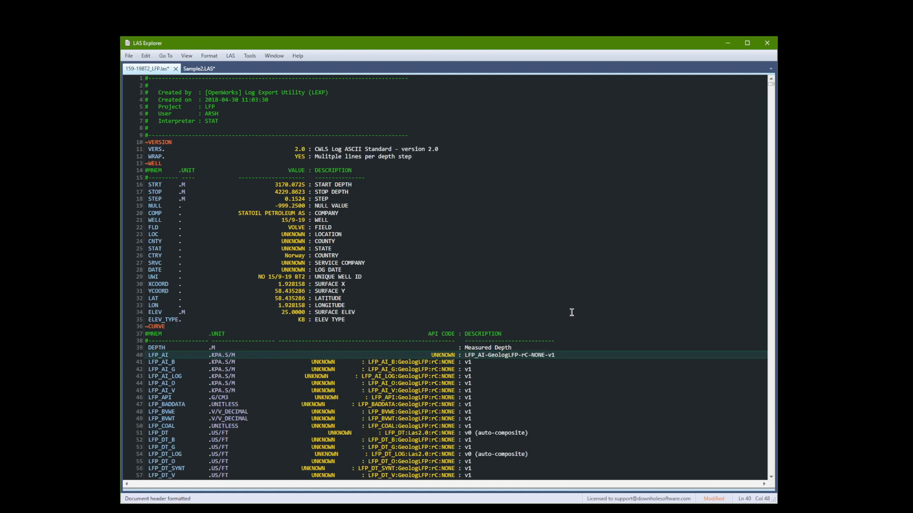
key("ctrl+z")
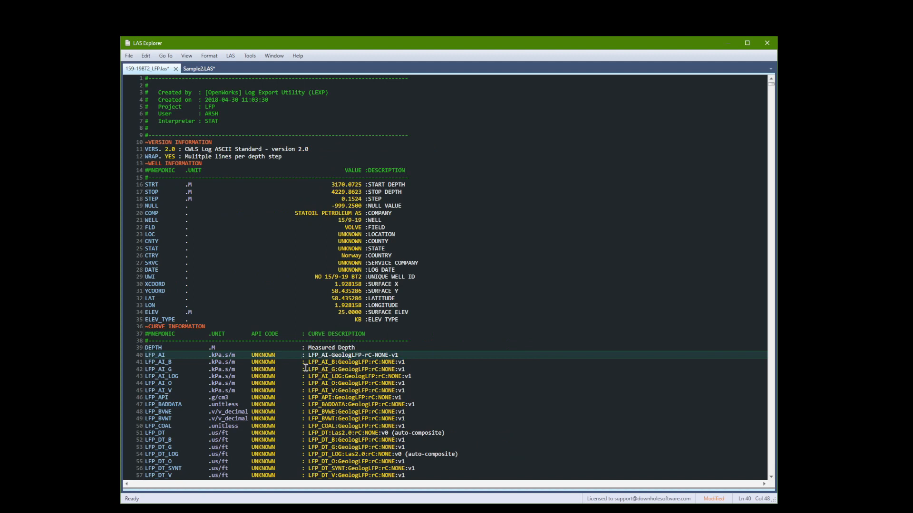
- Make all colons in the same column as the LFP_AI description colon the last on their lines and format the header
left_click_drag(301, 355, 304, 356)
right_click(303, 357)
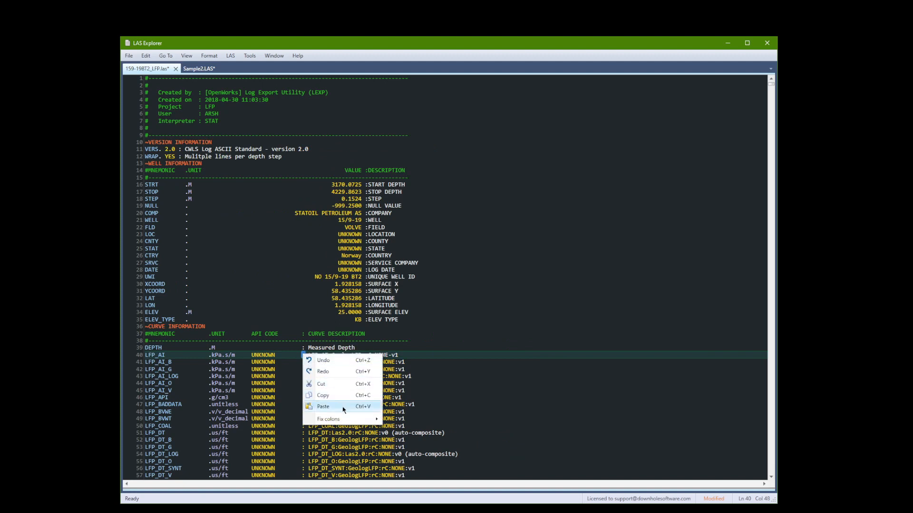
mouse_move(349, 423)
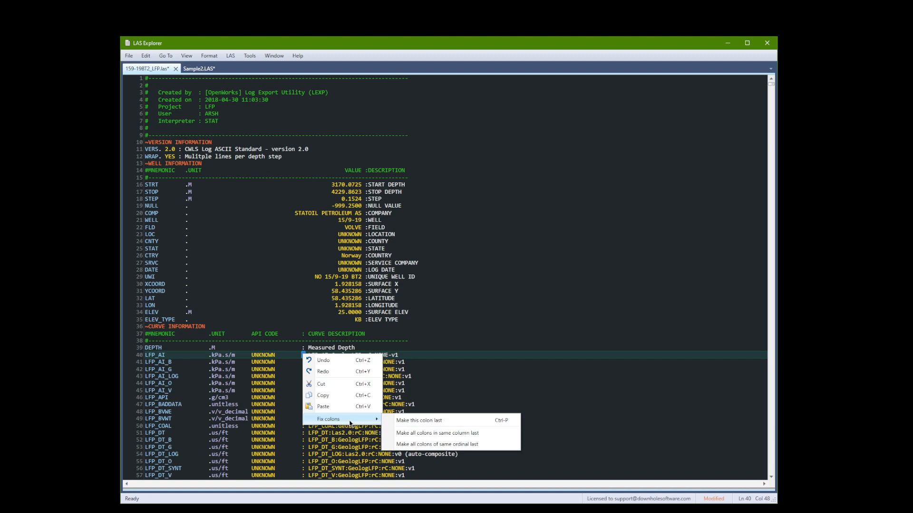
left_click(447, 437)
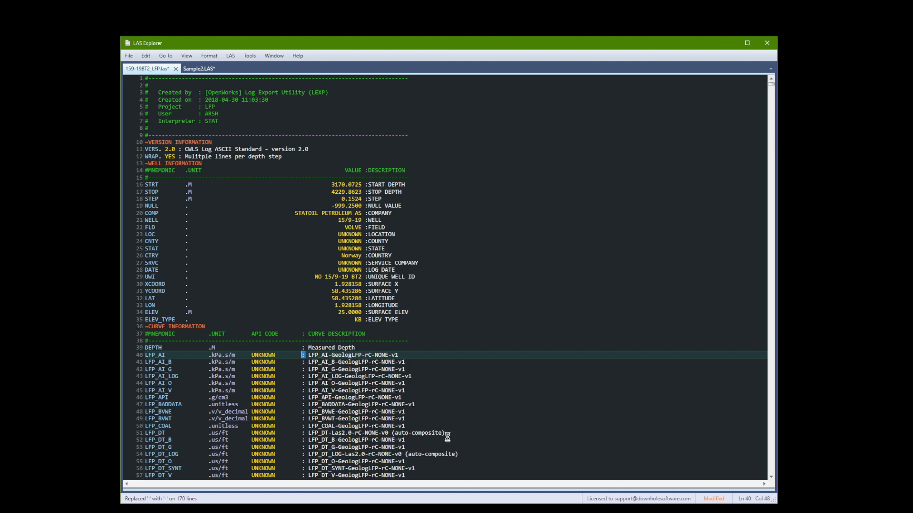
key("ctrl+shift+f")
- Insert a space between the unit and UNKNOWN on the LFP_GOR line and reformat the header
key("Down")
key("Down")
key("Down")
key("Down")
key("Down")
key("Down")
key("Down")
key("Down")
key("Down")
key("Down")
key("Down")
key("Down")
key("Down")
key("Down")
key("Down")
key("Down")
key("Down")
key("Down")
key("Down")
key("Down")
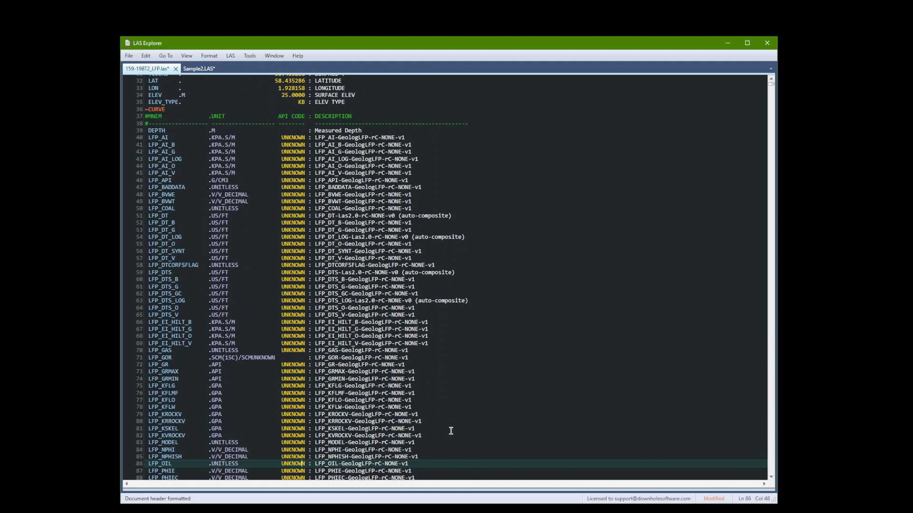
key("Down")
left_click(253, 351)
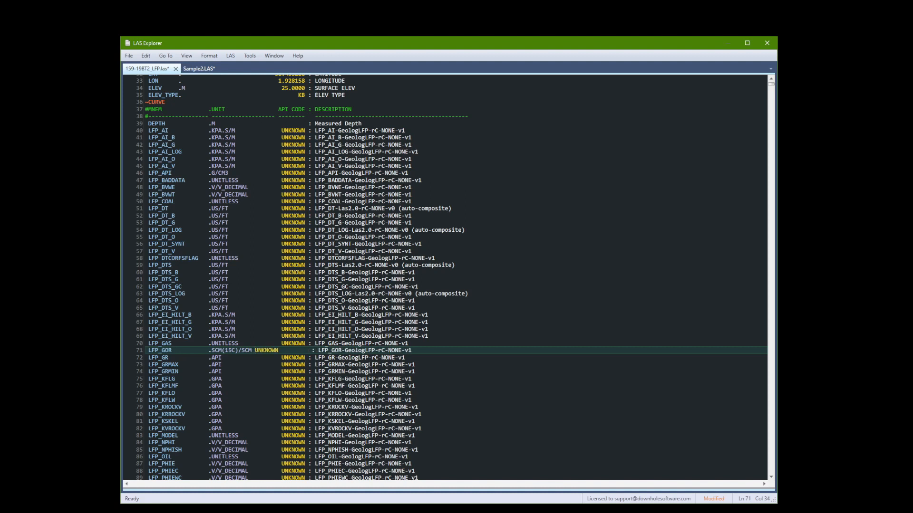
key("ctrl+shift+f")
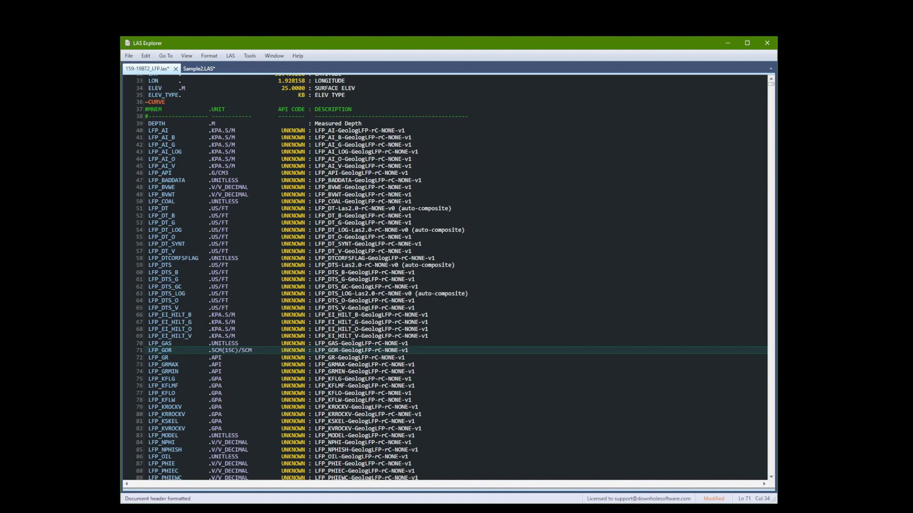
key("Page_Down")
key("Page_Down")
key("Page_Down")
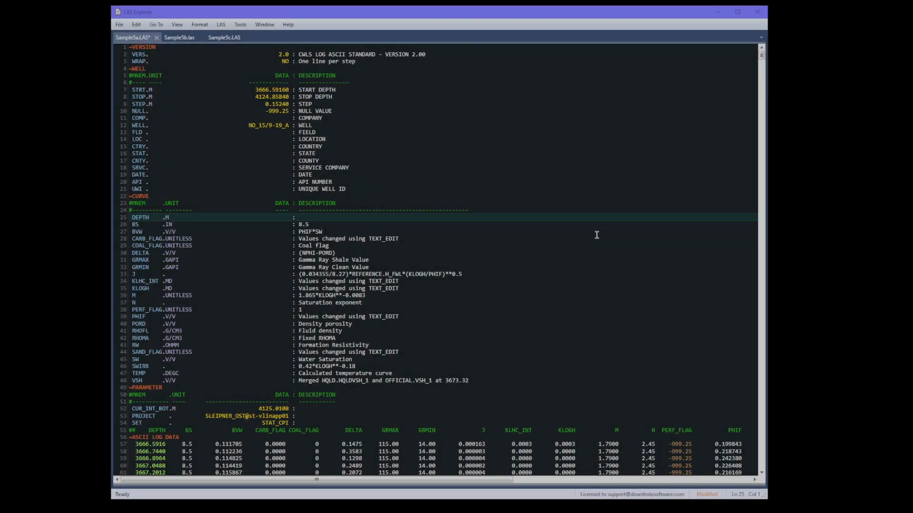
- Append the format specifier {.2} to the BS curve description in Sample5a.LAS and format the document
left_click(122, 226)
left_click_drag(196, 443, 181, 446)
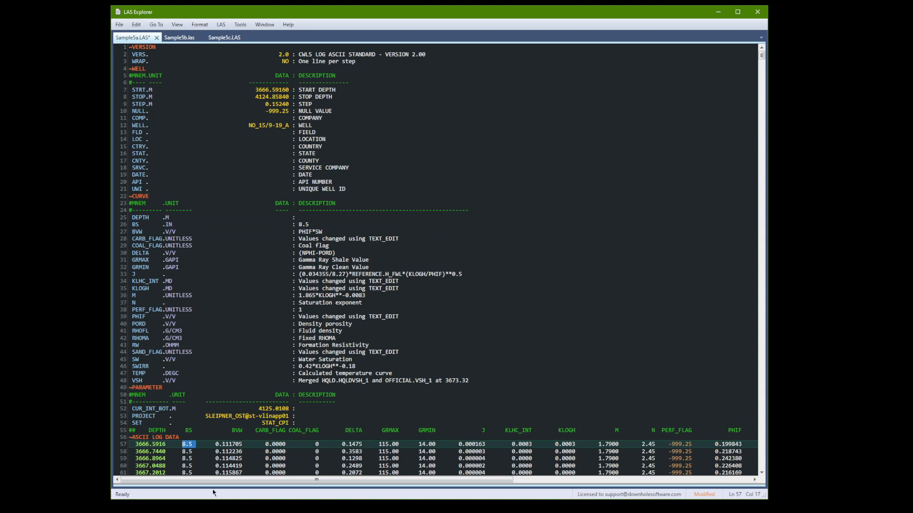
left_click(199, 451)
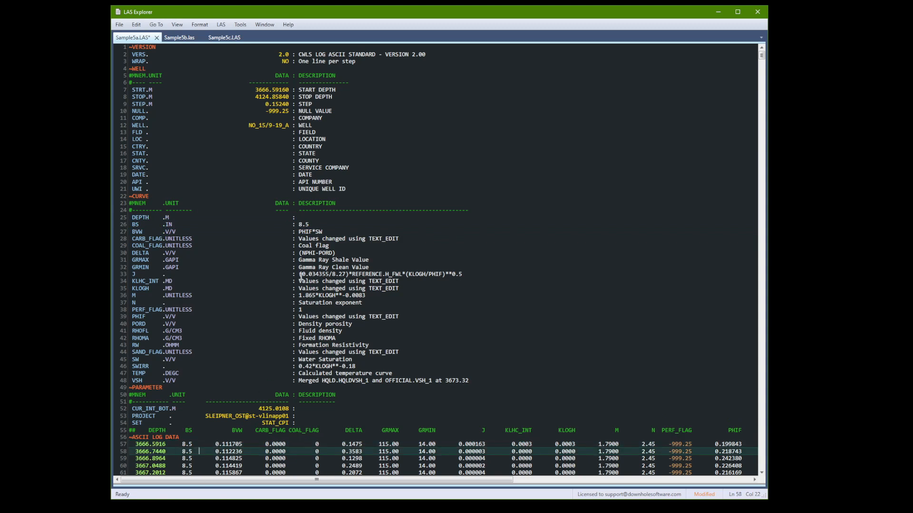
left_click(310, 224)
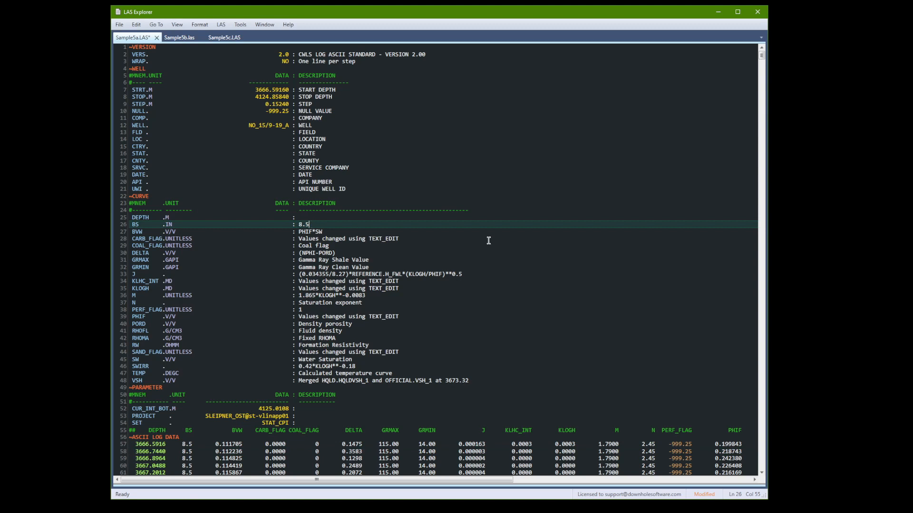
type("{.2}")
key("ctrl+shift+f")
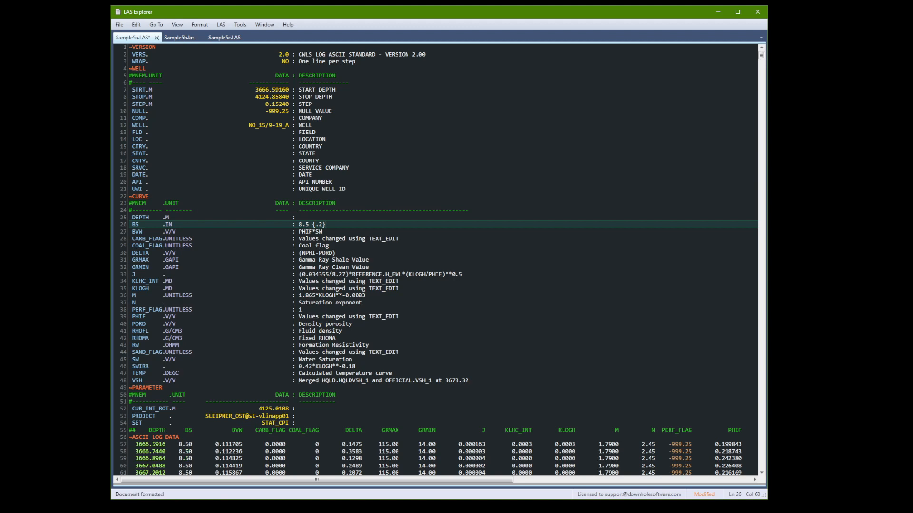
- Remove the {.2} specifier from the BS curve description and reformat the document
key("BackSpace")
key("BackSpace")
key("BackSpace")
key("BackSpace")
key("ctrl+shift+f")
- Switch to the Sample5b.las document
key("ctrl+Tab")
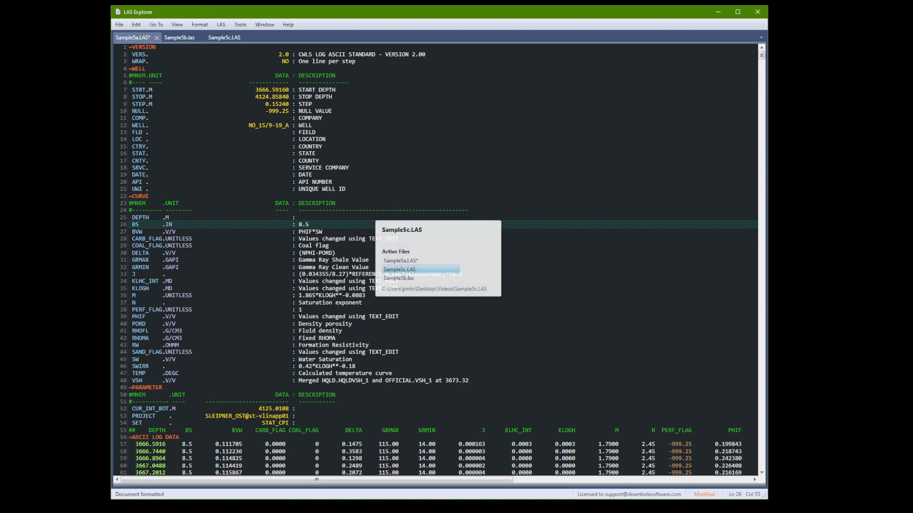
key("ctrl+Tab")
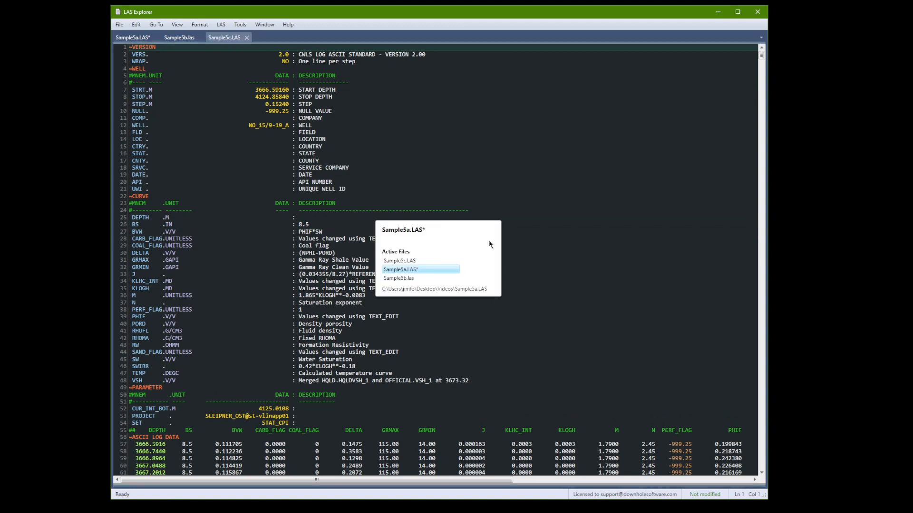
key("ctrl+Tab")
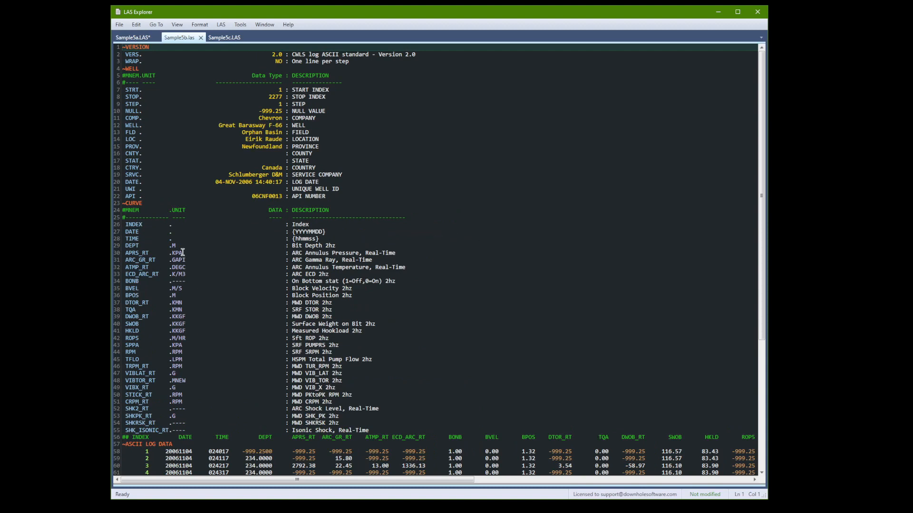
- Examine the format specifiers on the DATE and TIME curve lines and the first TIME value in the log data
left_click_drag(113, 232, 113, 240)
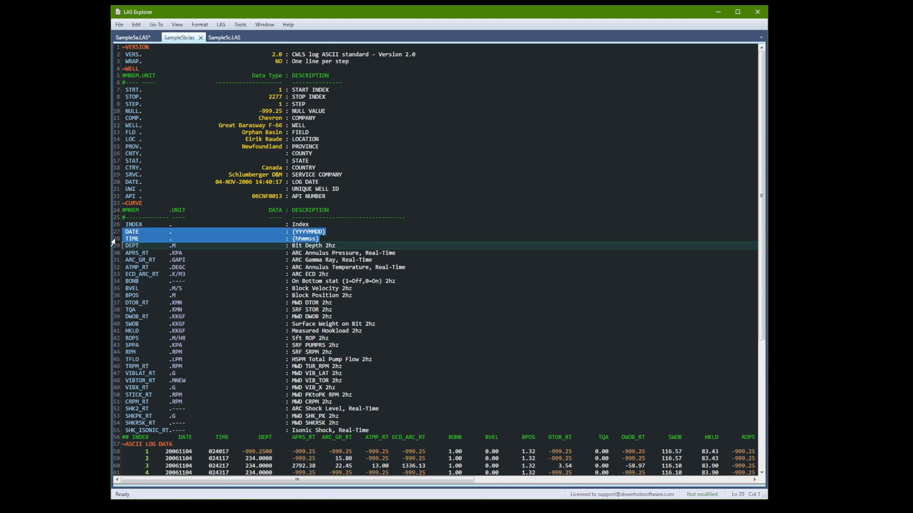
double_click(309, 232)
double_click(310, 239)
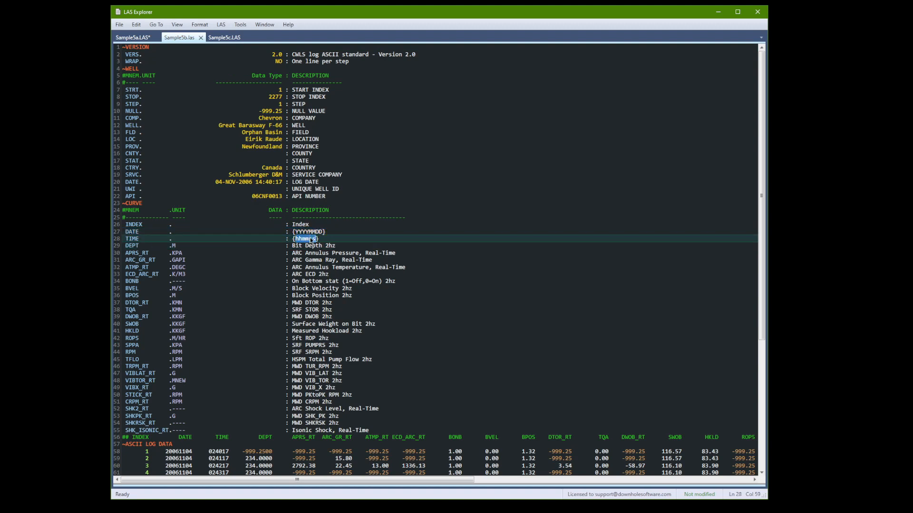
double_click(216, 450)
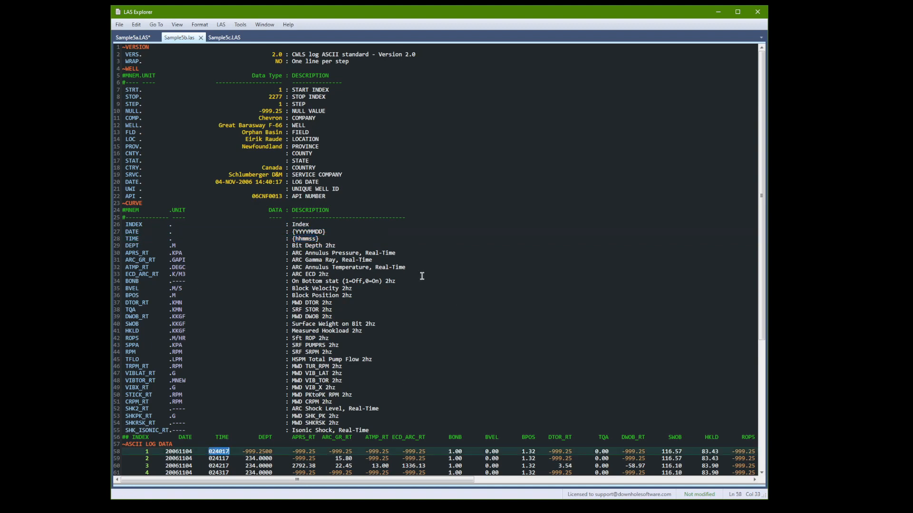
- Remove the {hhmmss} specifier from the TIME curve description in Sample5b.las and format the document
left_click(338, 233)
key("Down")
key("shift+Left")
key("shift+Left")
key("shift+Left")
key("shift+Left")
key("shift+Left")
key("shift+Left")
key("shift+Left")
key("shift+Left")
key("Delete")
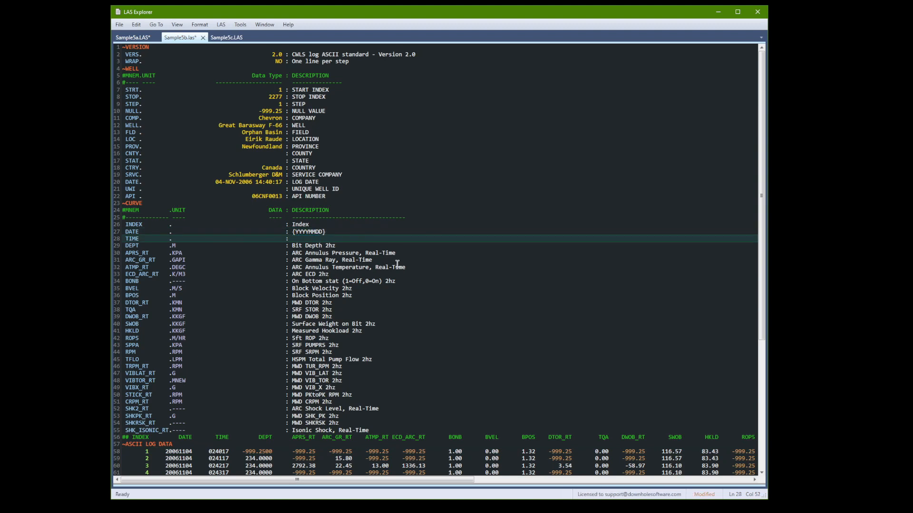
key("ctrl+shift+f")
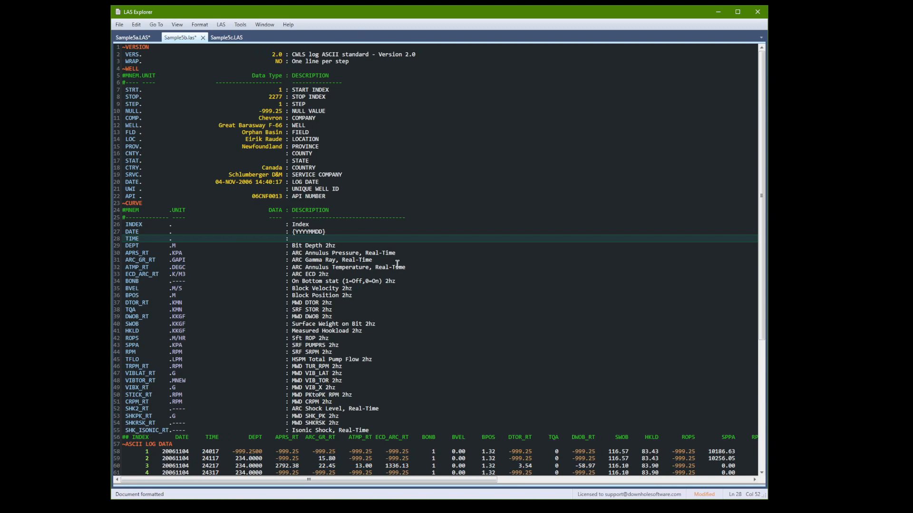
- Restore the {hhmmss} specifier in the TIME curve description and reformat the document
type("{hhmmss}")
key("ctrl+shift+f")
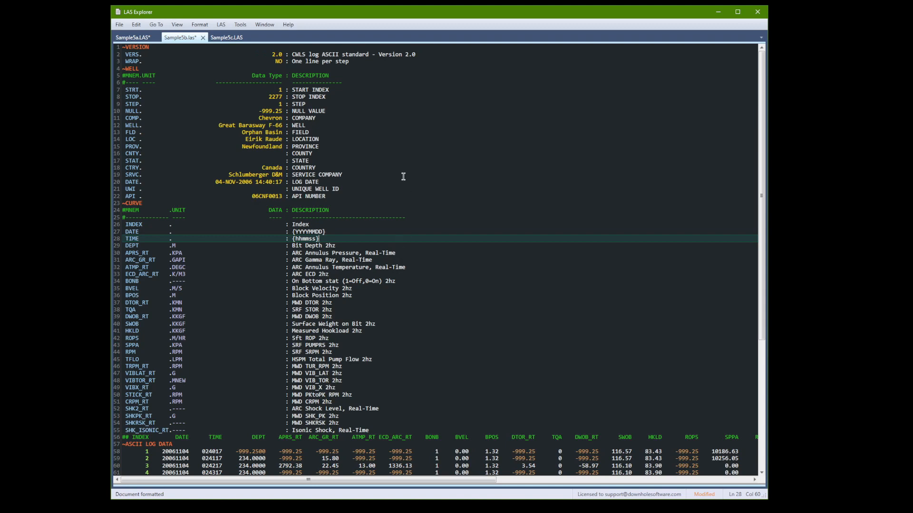
- Switch to the Sample5c.LAS document and wrap its log data, accepting the wrapping notice and confirmation
left_click(224, 40)
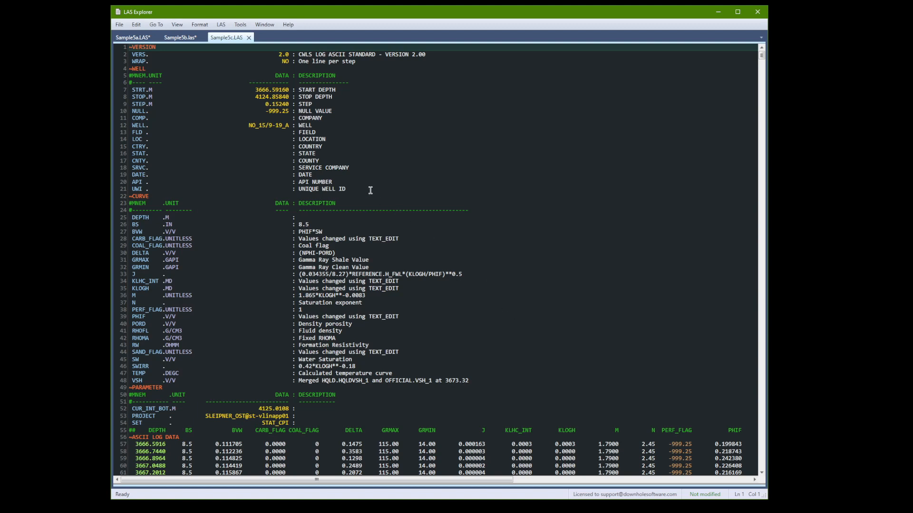
left_click(197, 26)
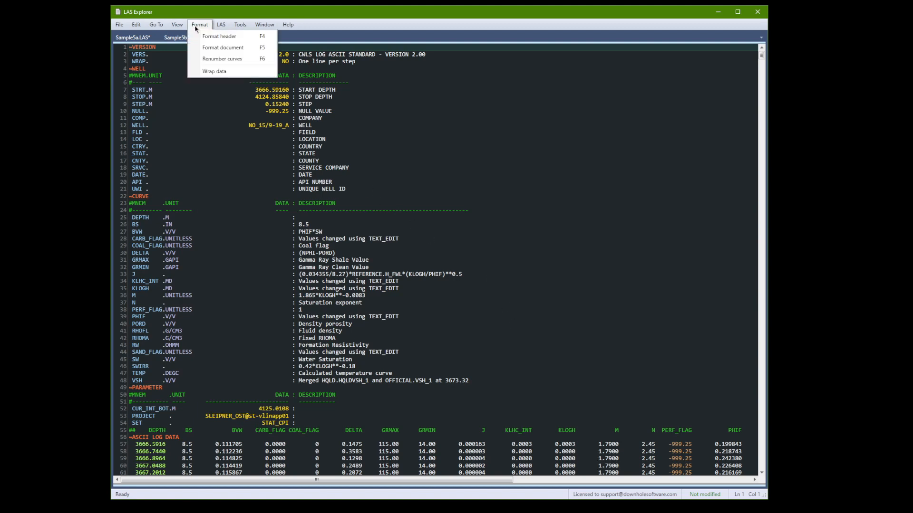
left_click(224, 76)
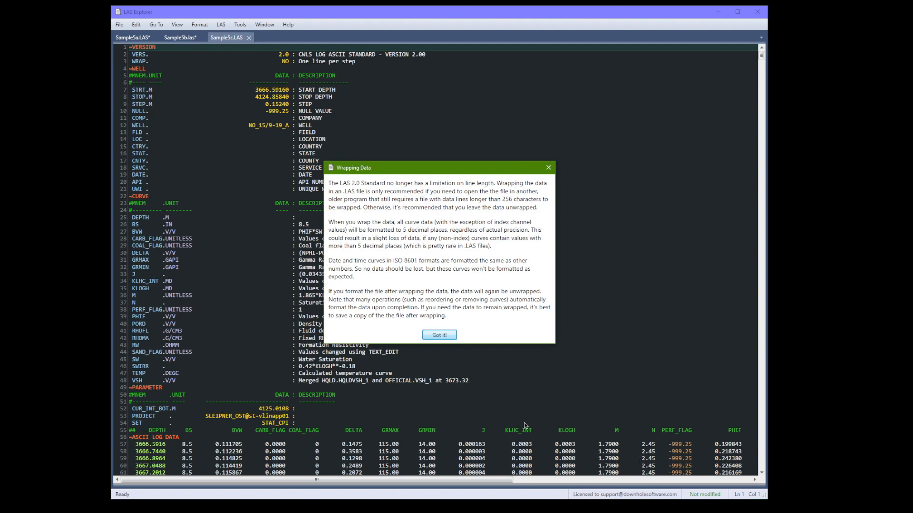
left_click(444, 337)
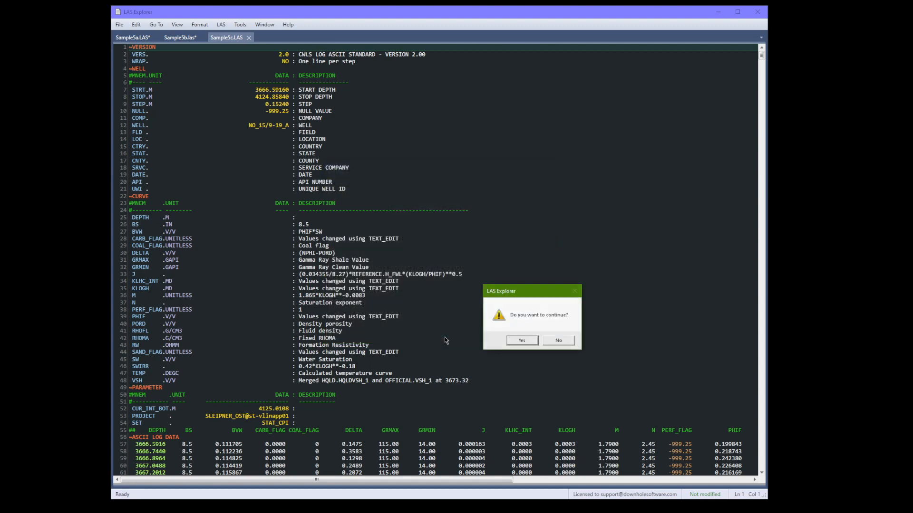
left_click(526, 341)
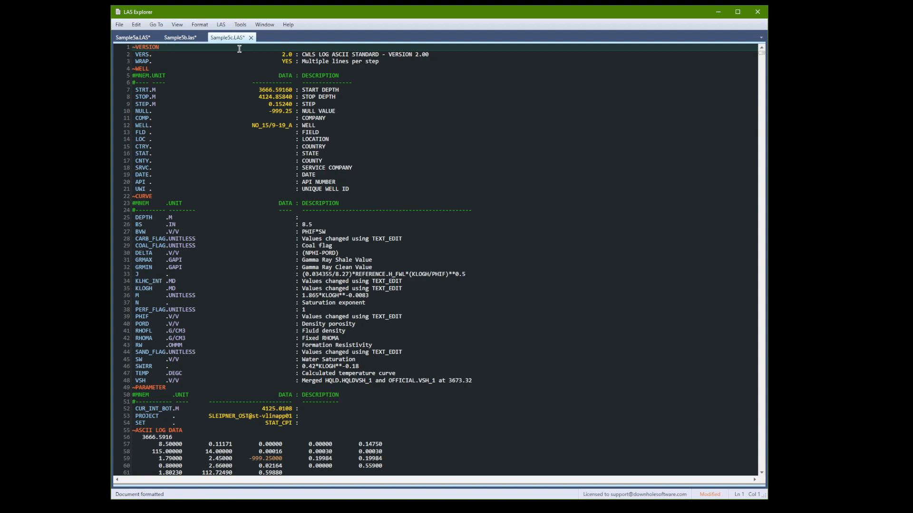
- Remove the CARB_FLAG curve from Sample5c.LAS using Reorder/Remove Curves
left_click(226, 27)
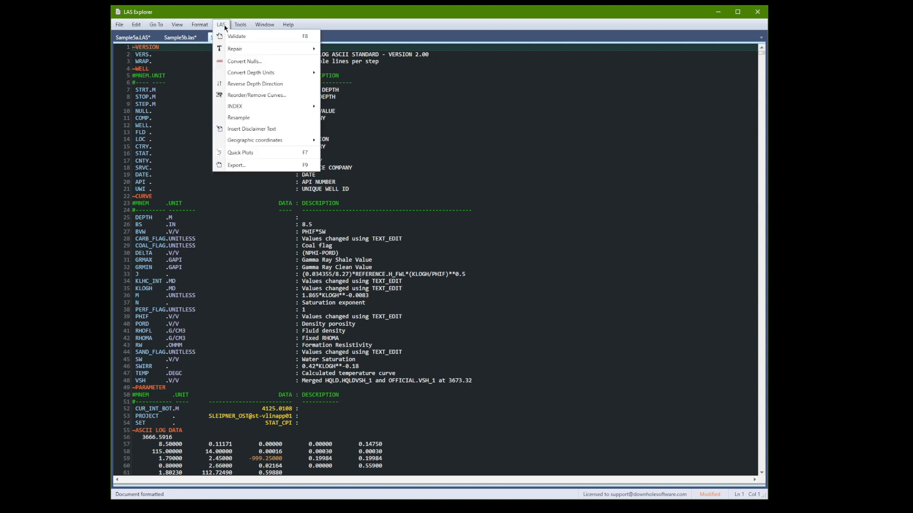
left_click(266, 104)
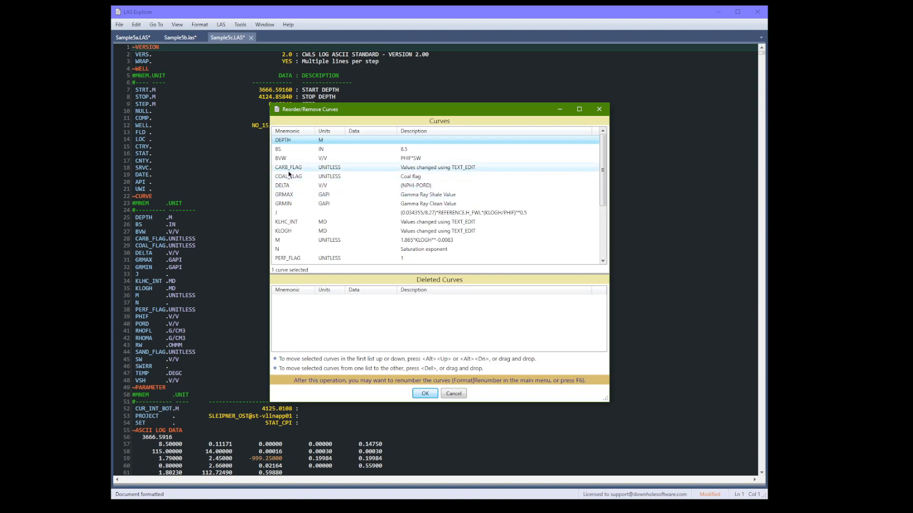
key("Delete")
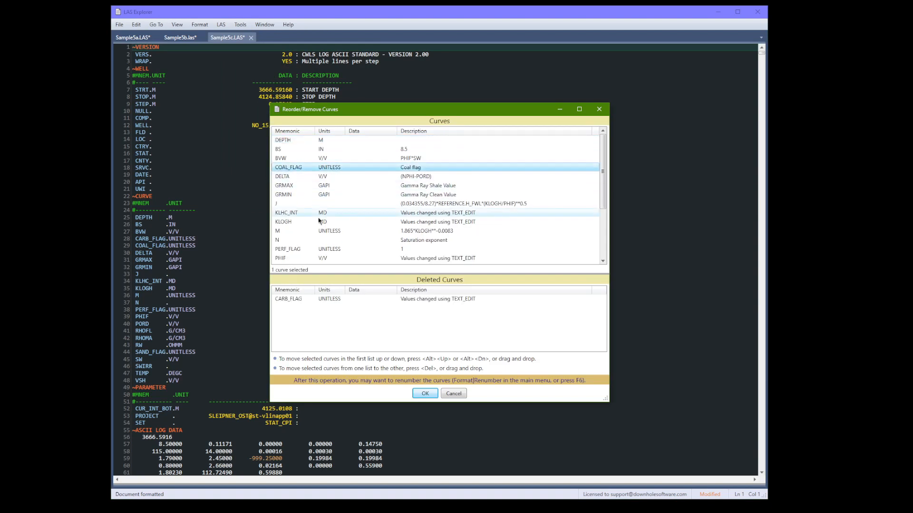
left_click(414, 394)
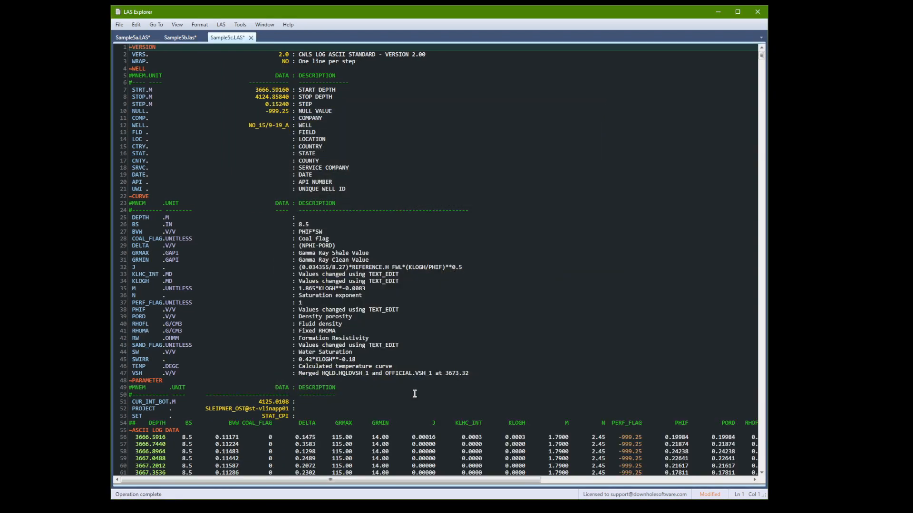
- Wrap the log data of Sample5c.LAS again with CARB_FLAG removed, confirming to continue
left_click(200, 24)
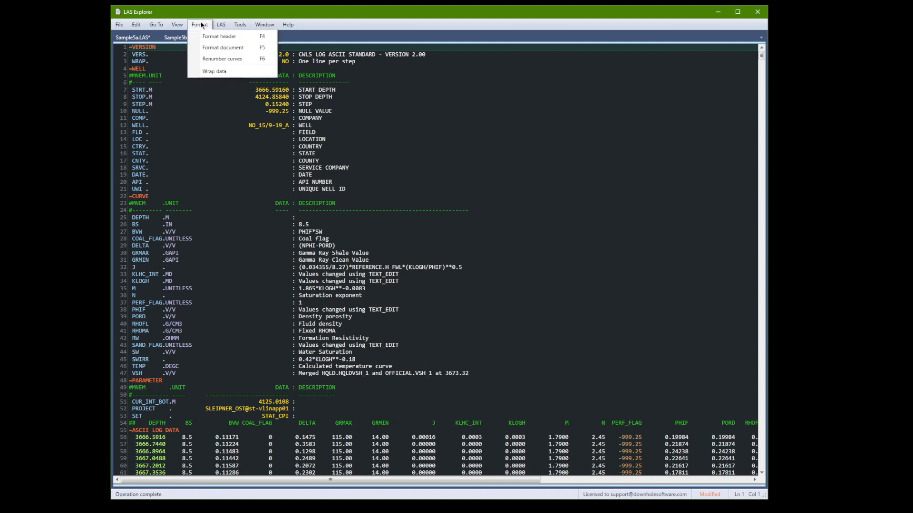
left_click(215, 74)
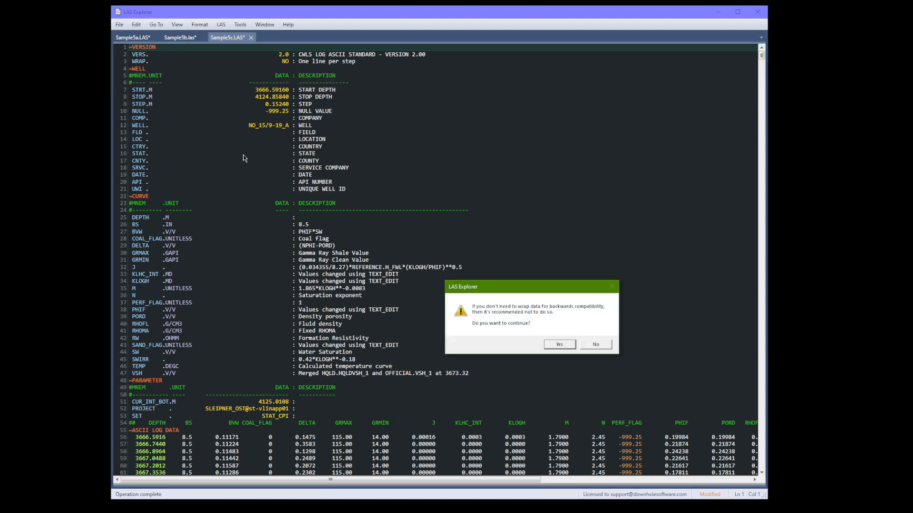
left_click(559, 345)
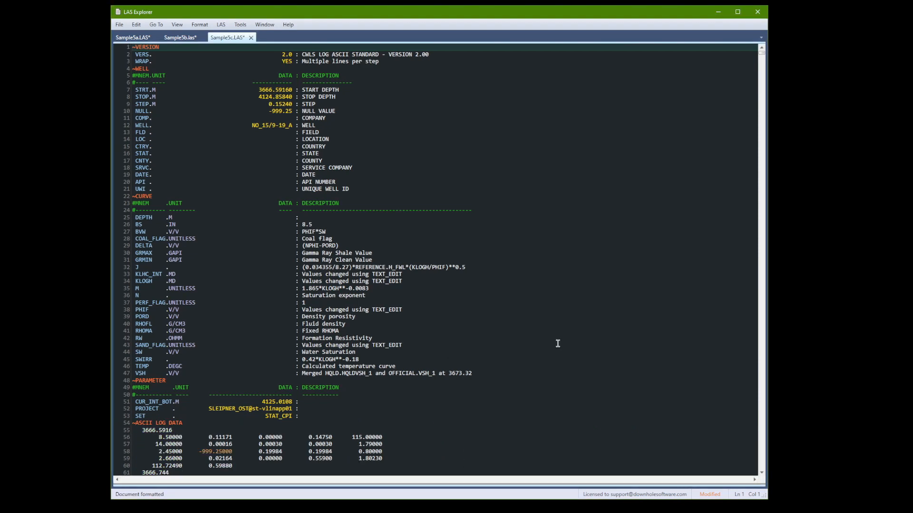